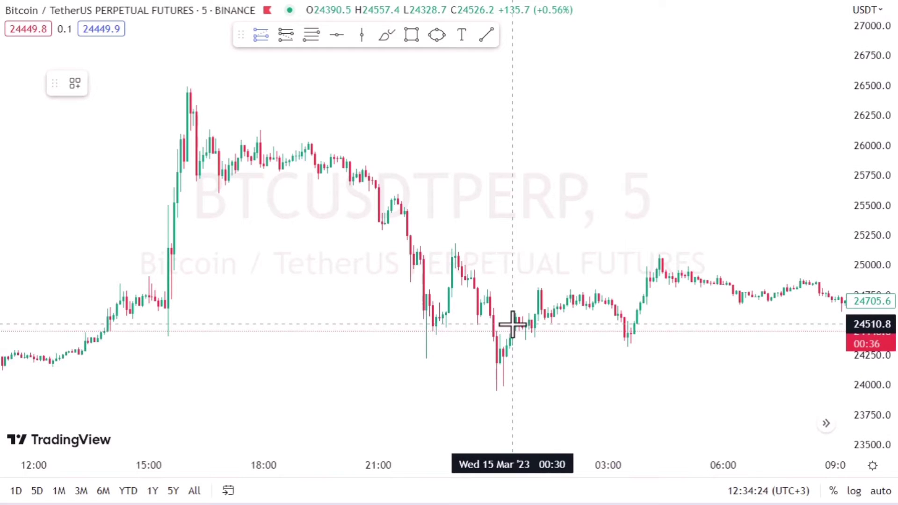
# Place a trial long position, adjust its stop and target, then delete it.
pyautogui.click(513, 324)
pyautogui.moveTo(512, 380)
pyautogui.mouseDown()
pyautogui.moveTo(513, 401)
pyautogui.moveTo(512, 392)
pyautogui.mouseUp()
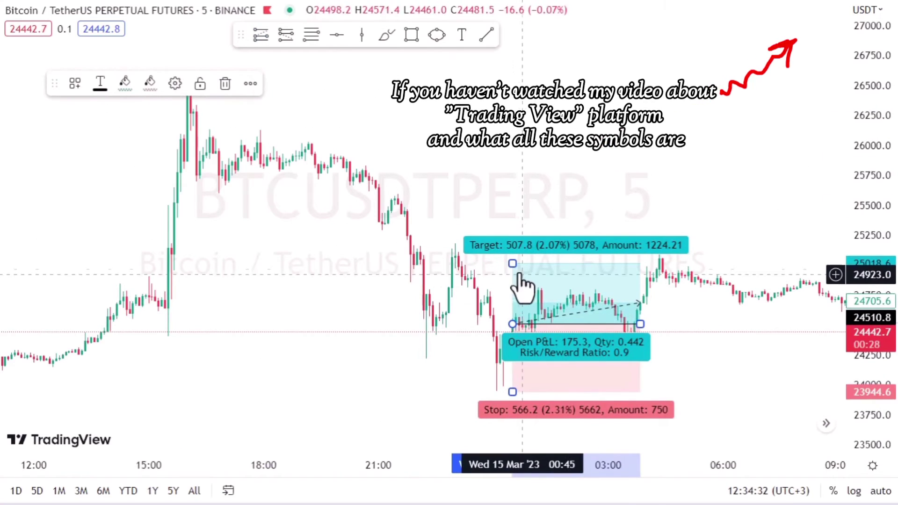
pyautogui.moveTo(513, 264); pyautogui.dragTo(513, 221)
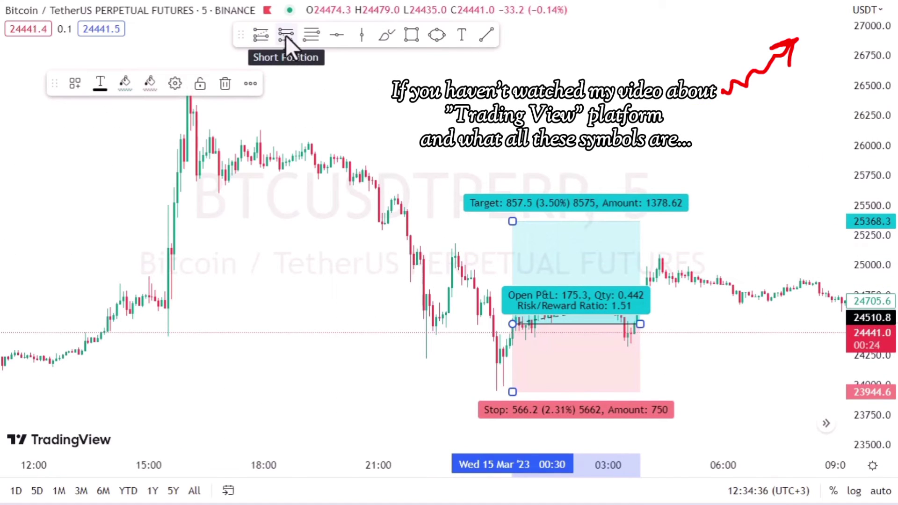
pyautogui.moveTo(546, 221); pyautogui.dragTo(546, 219)
pyautogui.hscroll(5, 575, 236)
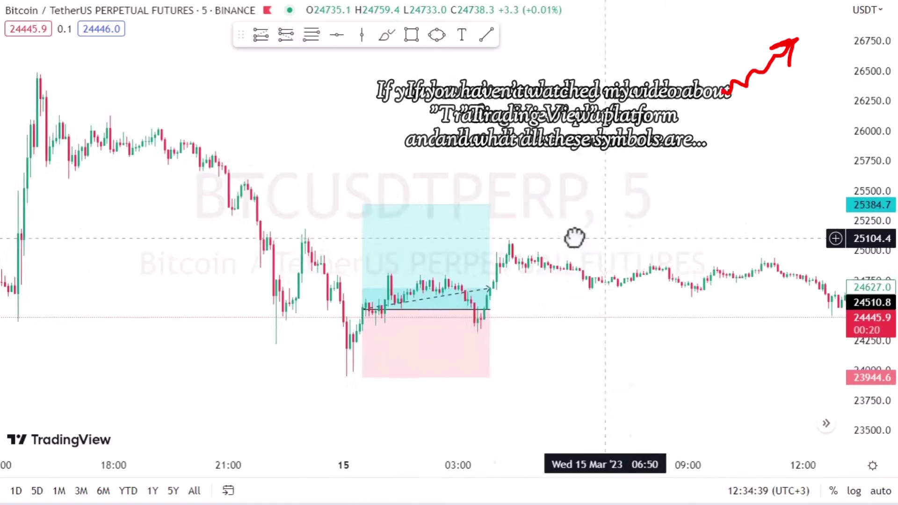
pyautogui.hscroll(-3, 513, 270)
pyautogui.hscroll(-2, 467, 201)
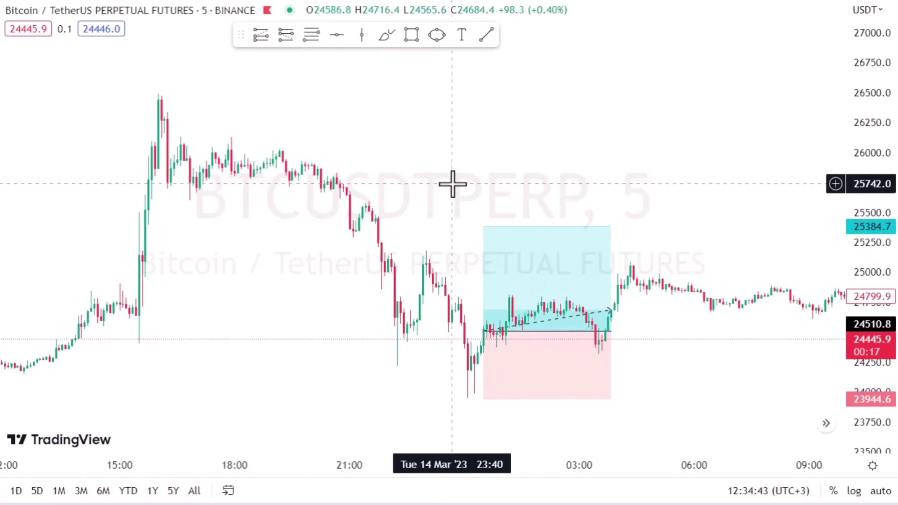
pyautogui.press('Delete')
# Place a new 14 Mar long position with target 25494.7, 2 risk/reward, ending at 15:30.
pyautogui.moveTo(297, 321); pyautogui.dragTo(523, 322)
pyautogui.hscroll(-3, 484, 341)
pyautogui.hscroll(3, 483, 341)
pyautogui.click(417, 314)
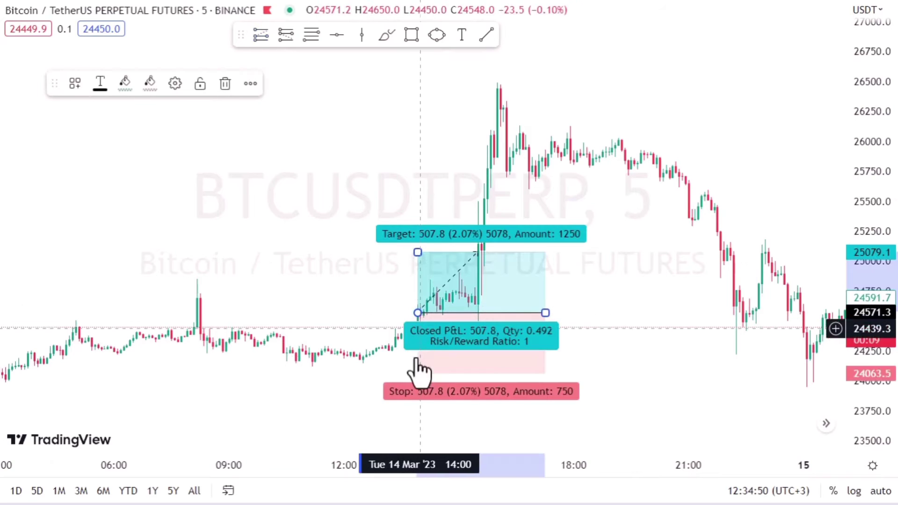
pyautogui.moveTo(419, 373); pyautogui.dragTo(424, 368)
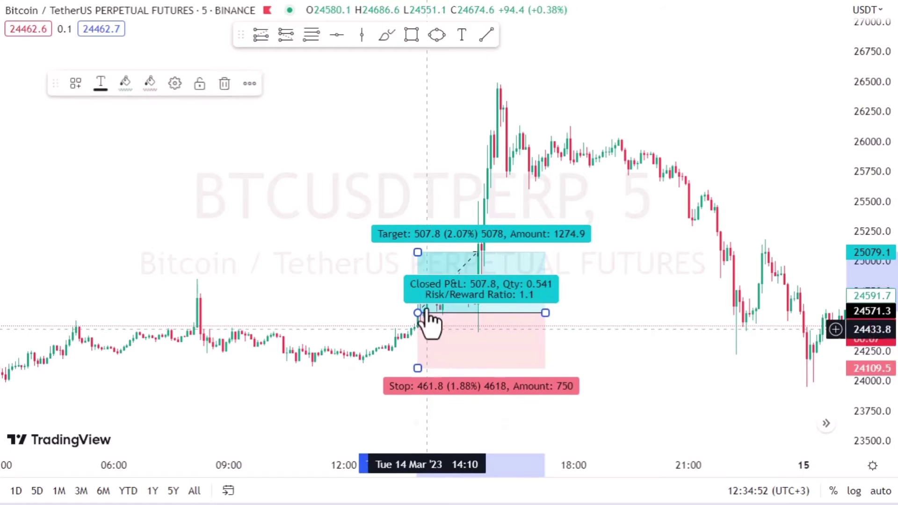
pyautogui.moveTo(426, 252); pyautogui.dragTo(434, 204)
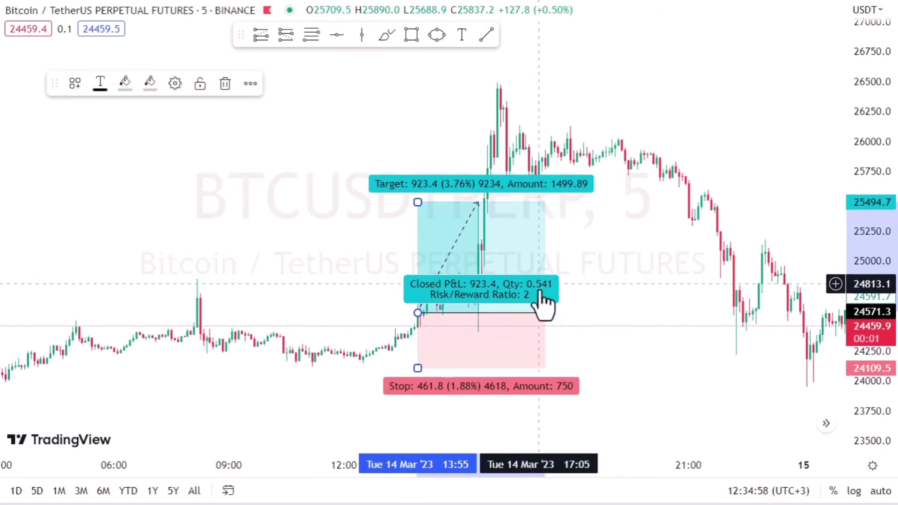
pyautogui.moveTo(545, 310); pyautogui.dragTo(475, 304)
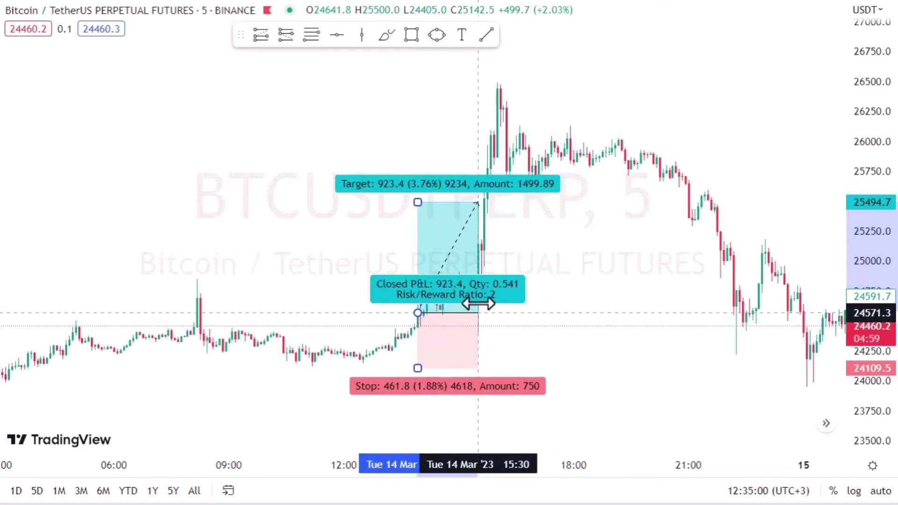
pyautogui.moveTo(568, 287); pyautogui.dragTo(511, 271)
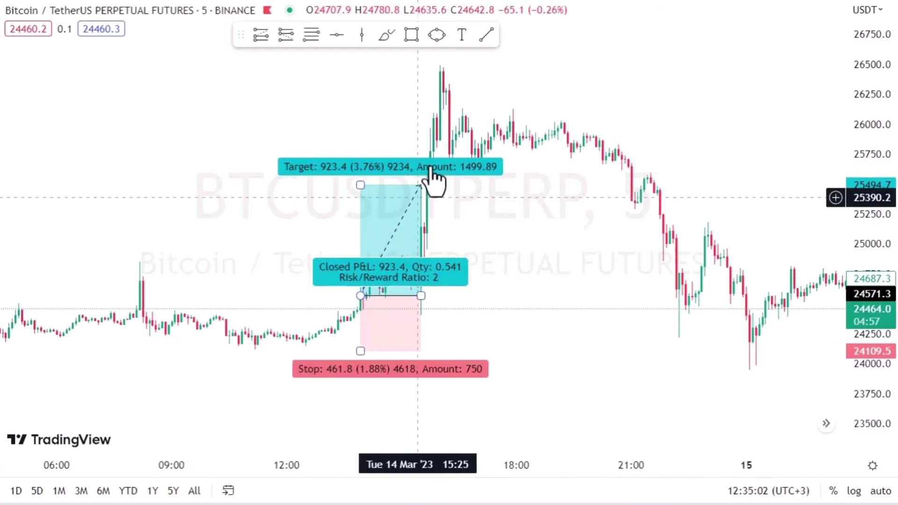
# Add a 'Buy/Long' text label with a green border.
pyautogui.click(462, 33)
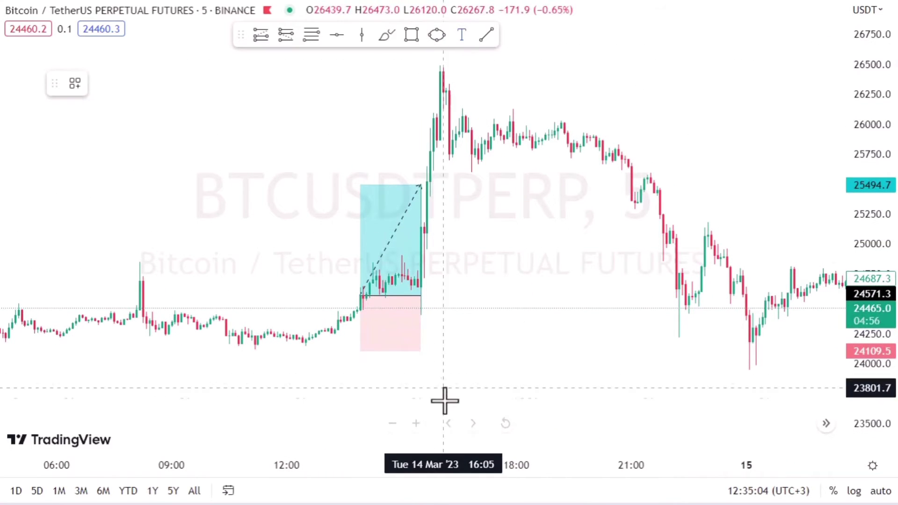
pyautogui.click(465, 366)
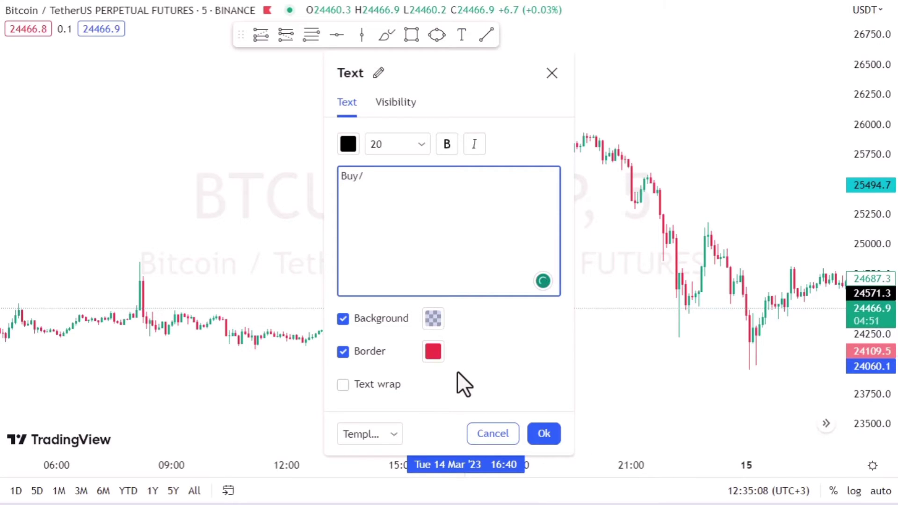
pyautogui.write('Buy/Long')
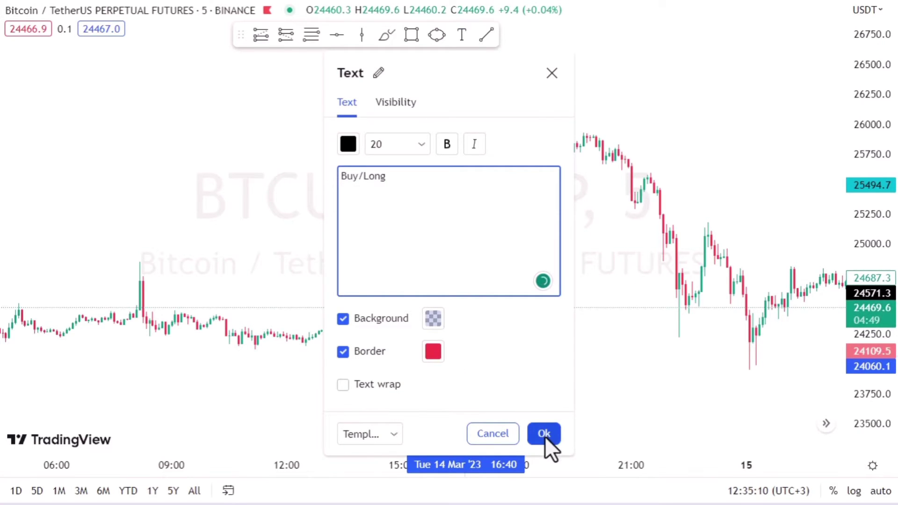
pyautogui.click(431, 352)
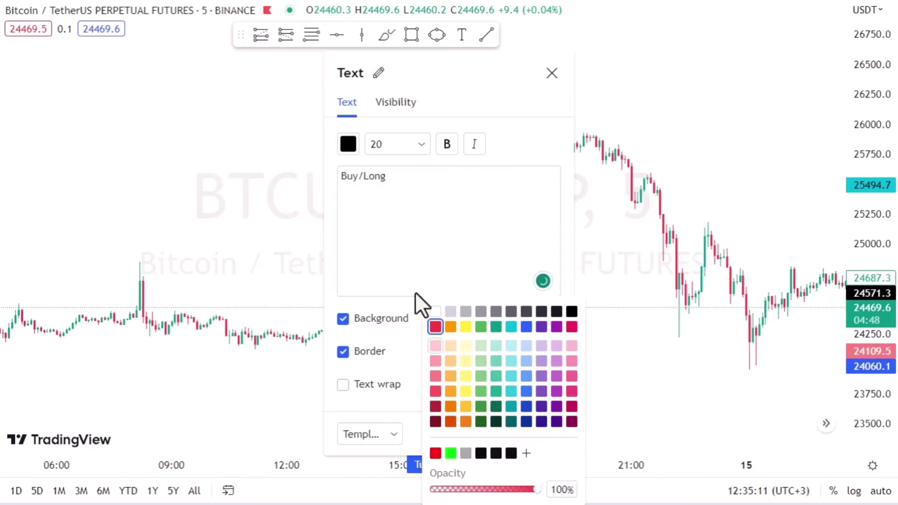
pyautogui.click(484, 327)
pyautogui.click(544, 430)
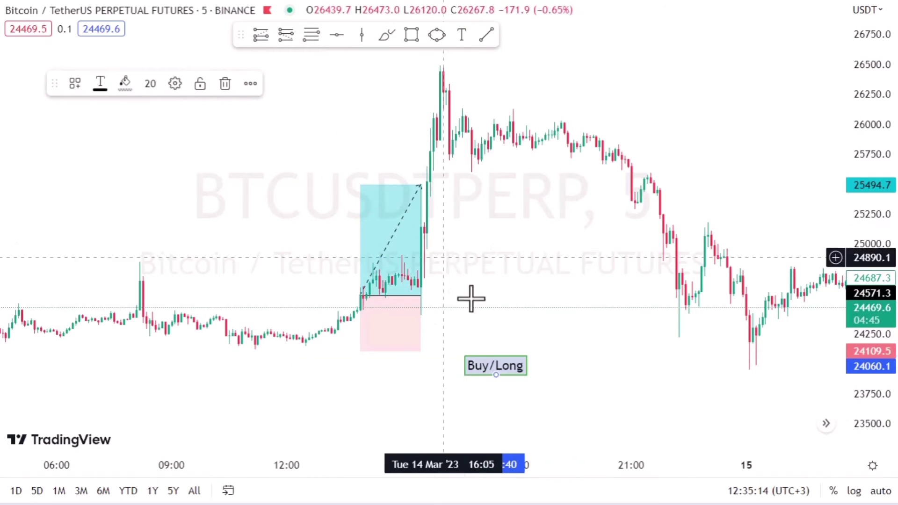
# Move the Buy/Long label directly beneath the long position box.
pyautogui.moveTo(511, 371); pyautogui.dragTo(390, 359)
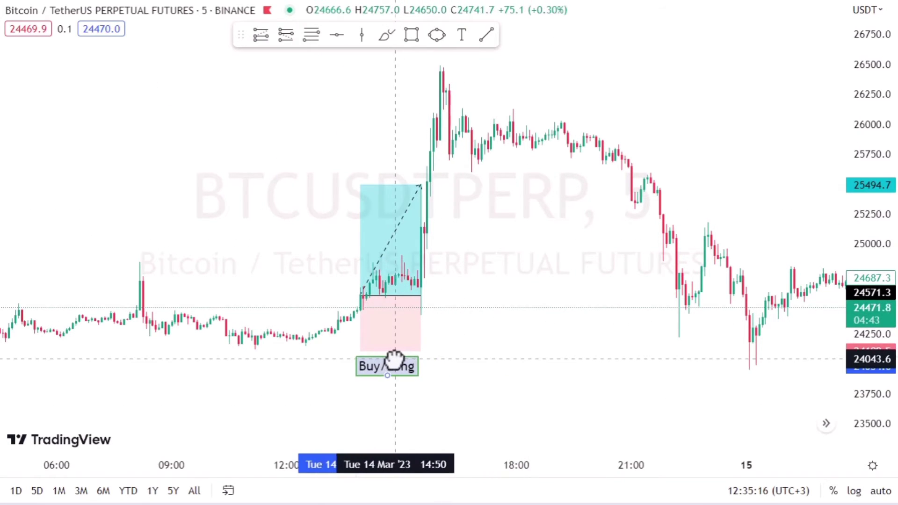
pyautogui.click(361, 190)
pyautogui.click(593, 235)
pyautogui.hscroll(5, 575, 279)
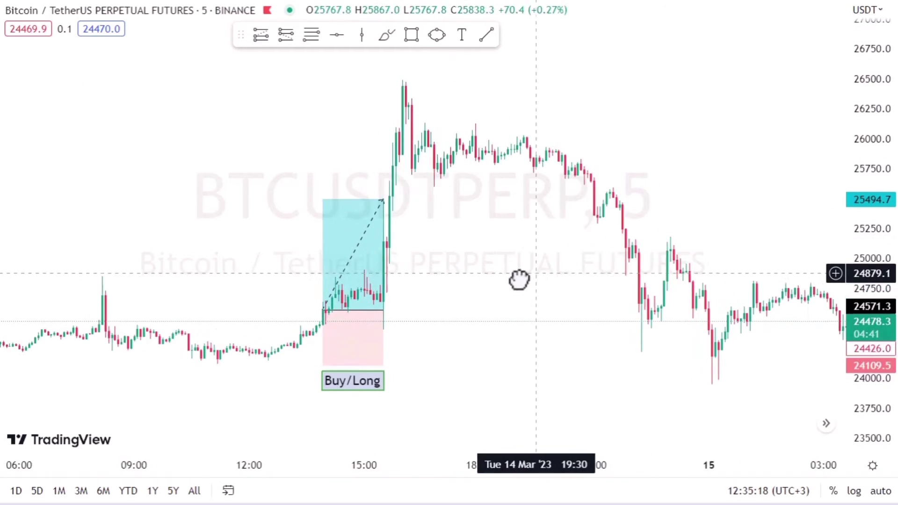
pyautogui.click(286, 35)
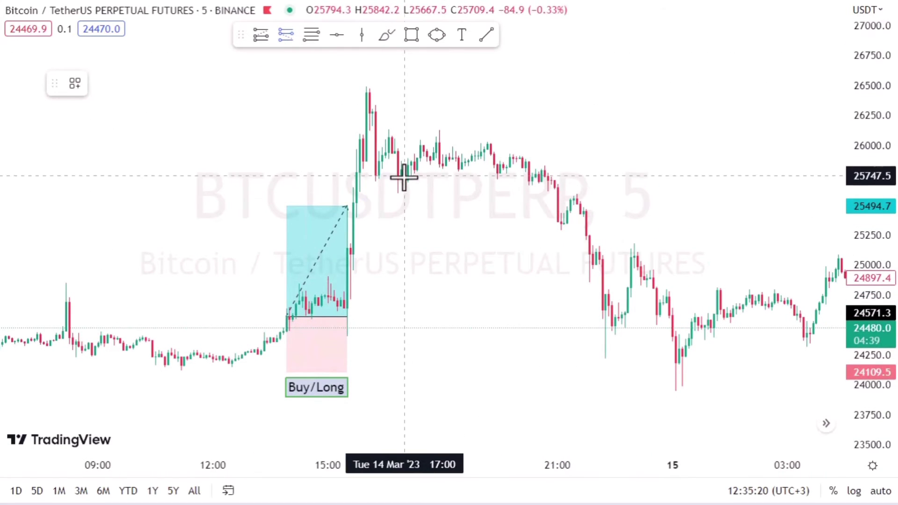
# Place a short position after the spike with stop 26511.5 and target near 24236, stretched into the evening.
pyautogui.click(374, 176)
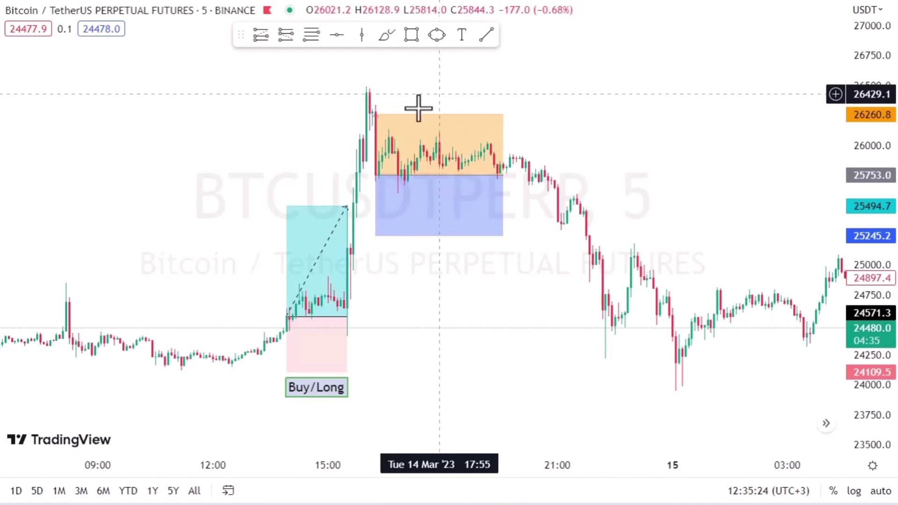
pyautogui.moveTo(378, 115); pyautogui.dragTo(376, 84)
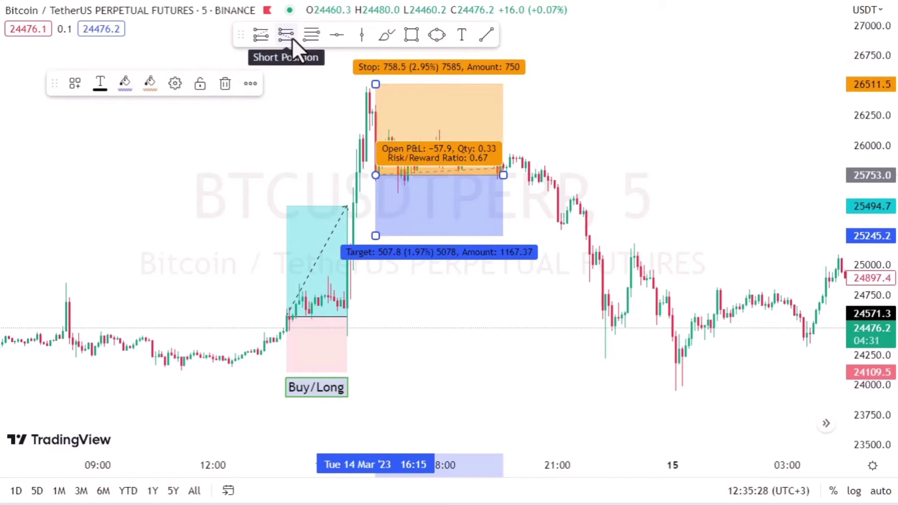
pyautogui.moveTo(374, 236); pyautogui.dragTo(451, 354)
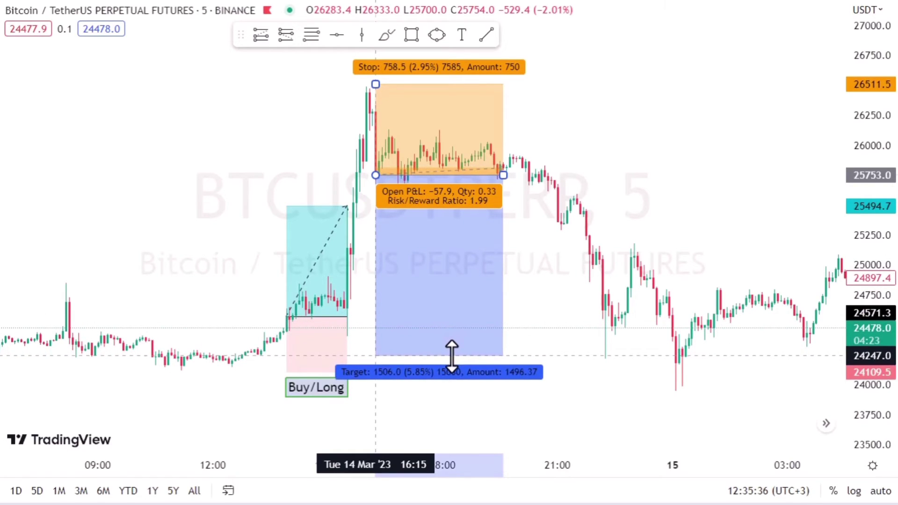
pyautogui.moveTo(503, 175); pyautogui.dragTo(606, 203)
pyautogui.moveTo(659, 121); pyautogui.dragTo(597, 126)
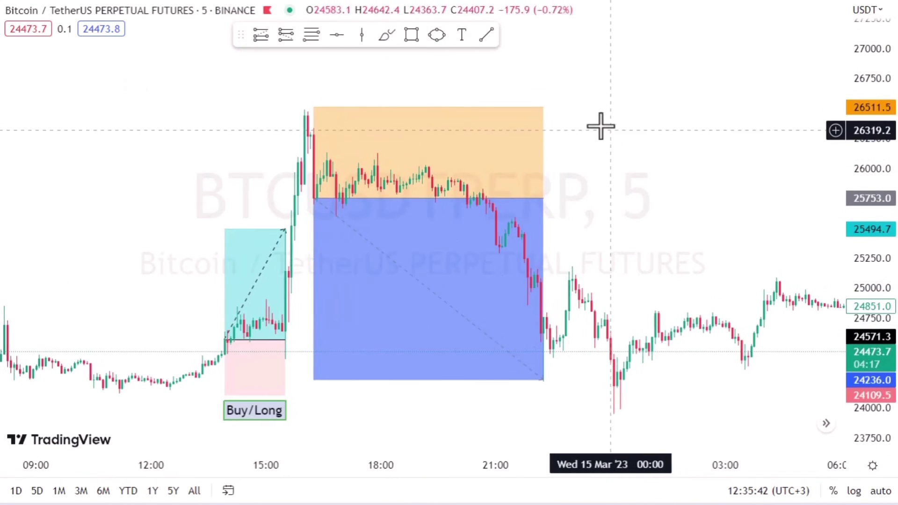
pyautogui.click(460, 35)
pyautogui.click(402, 84)
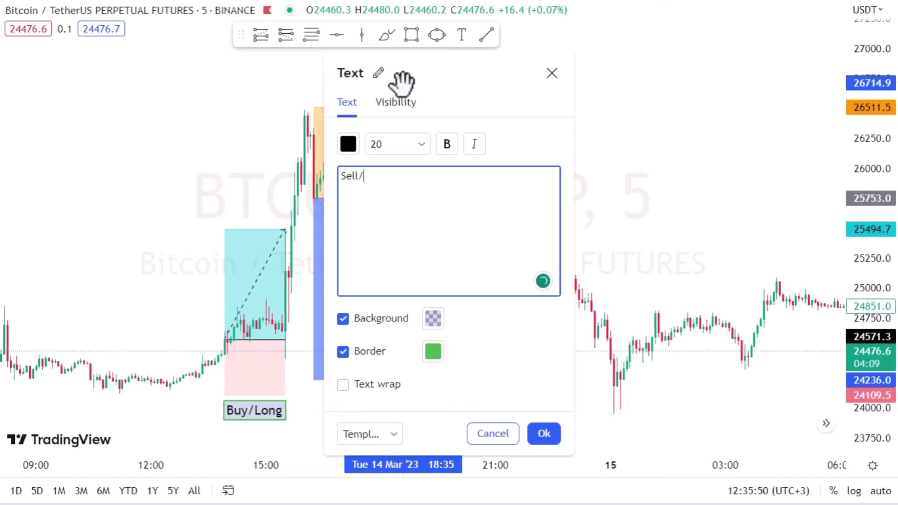
pyautogui.click(433, 351)
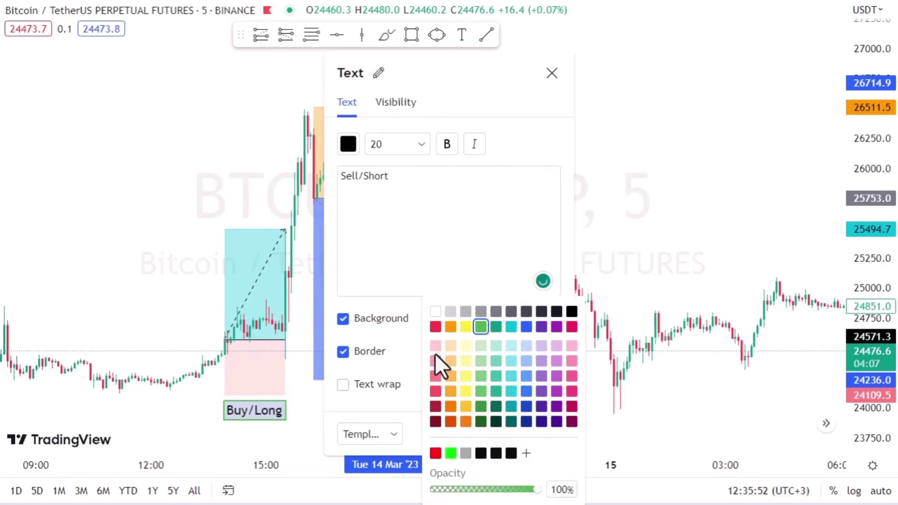
pyautogui.click(435, 326)
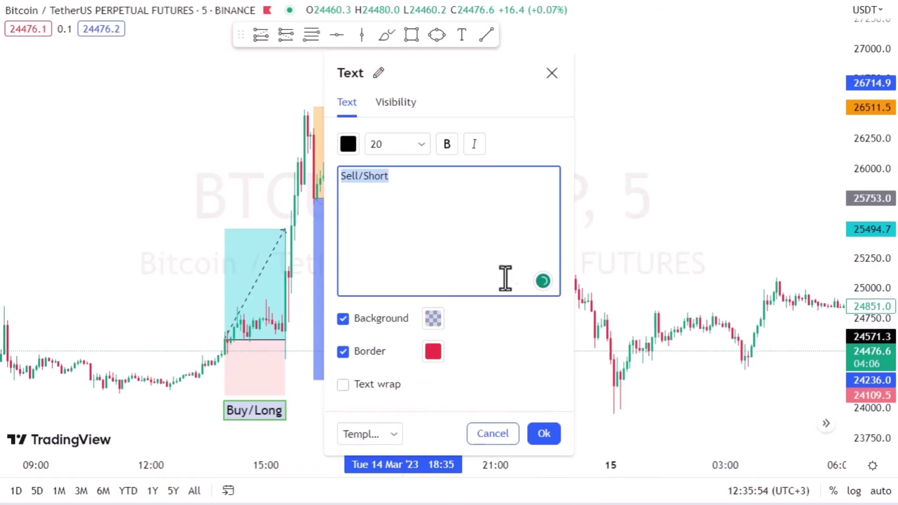
pyautogui.click(541, 429)
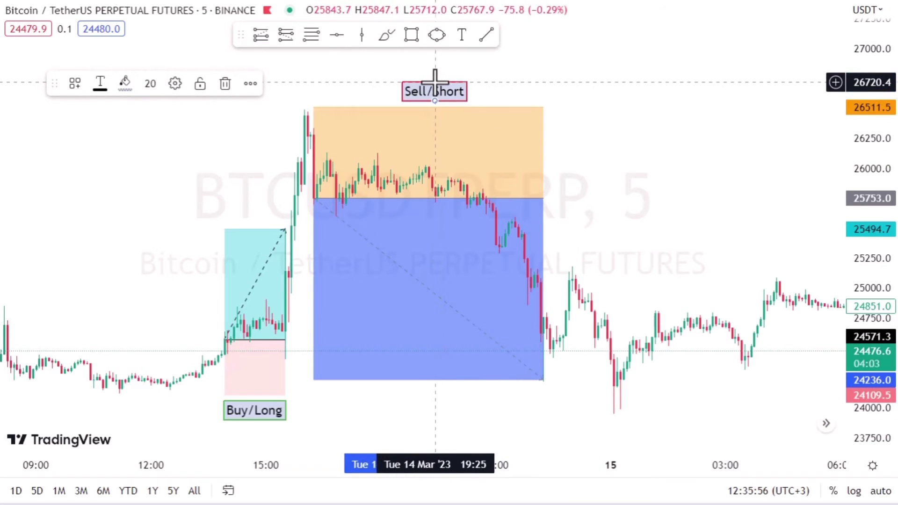
pyautogui.moveTo(428, 96); pyautogui.dragTo(409, 96)
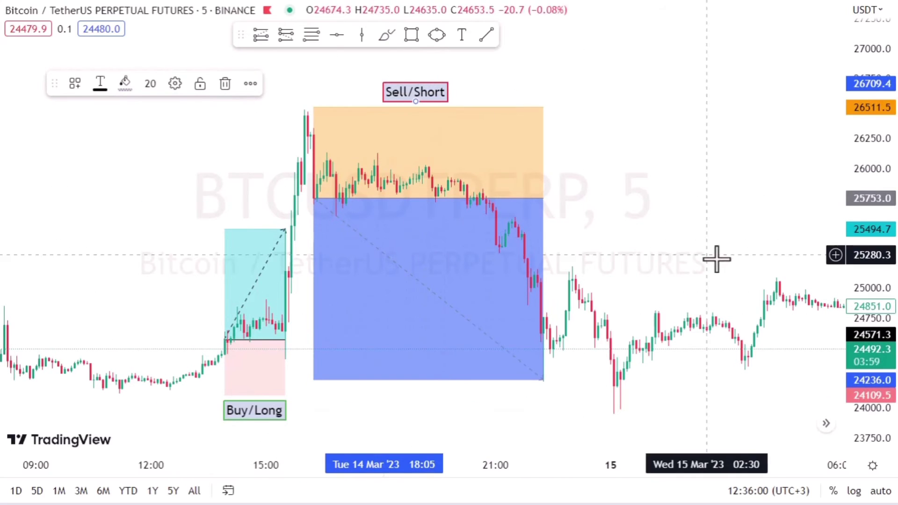
pyautogui.click(690, 233)
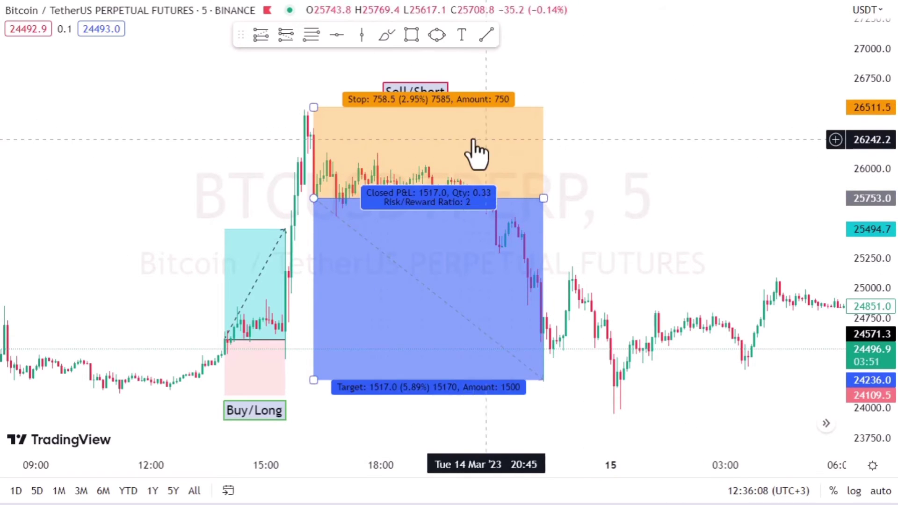
pyautogui.click(450, 150)
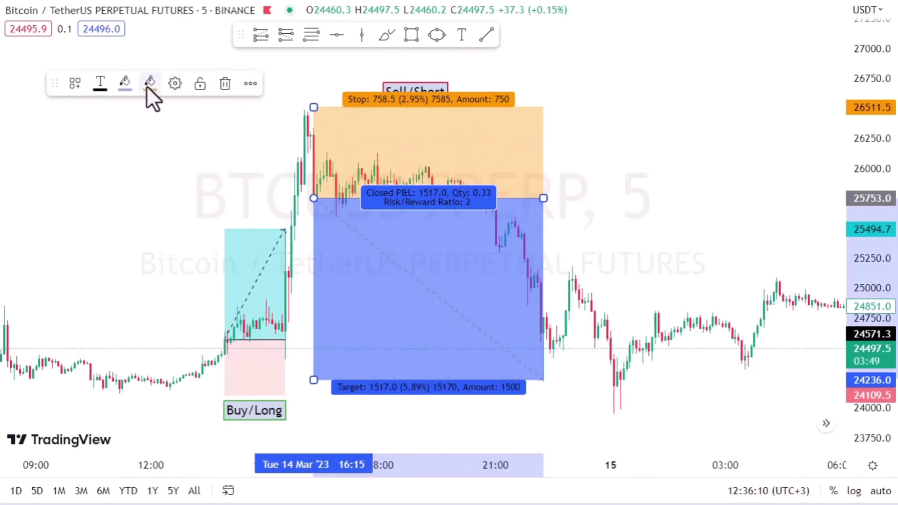
pyautogui.click(100, 84)
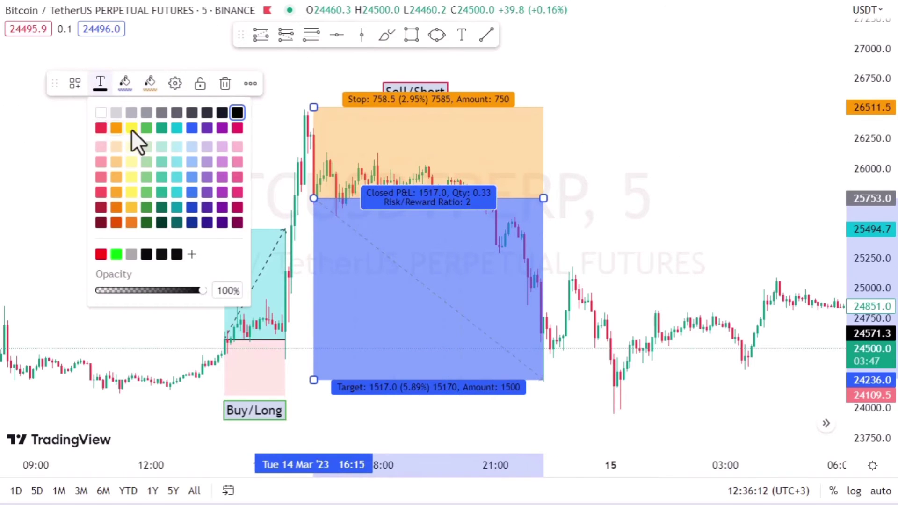
pyautogui.click(247, 182)
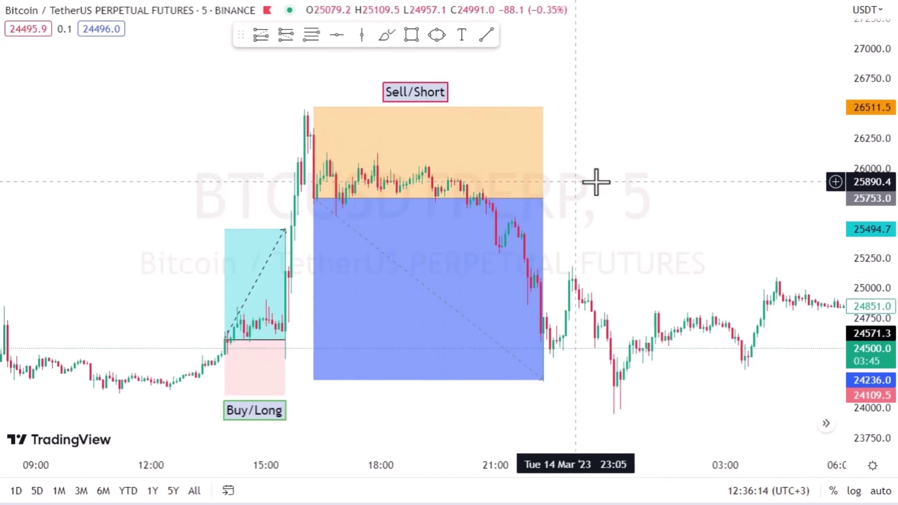
pyautogui.moveTo(610, 176); pyautogui.dragTo(686, 143)
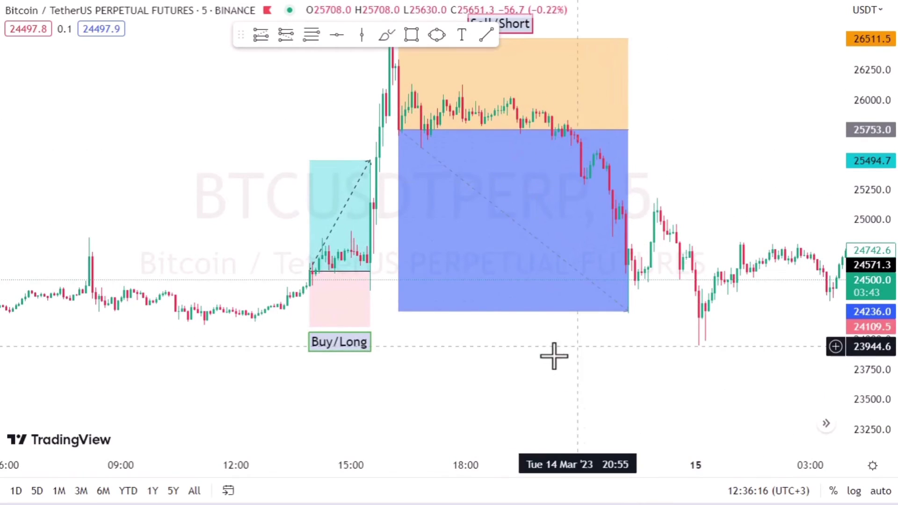
pyautogui.scroll(2, 575, 393)
pyautogui.hscroll(8, 563, 228)
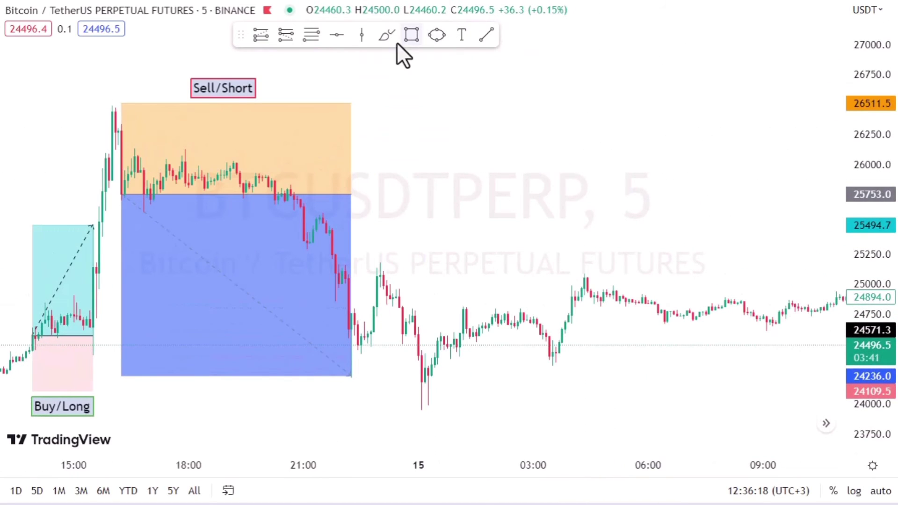
pyautogui.click(461, 36)
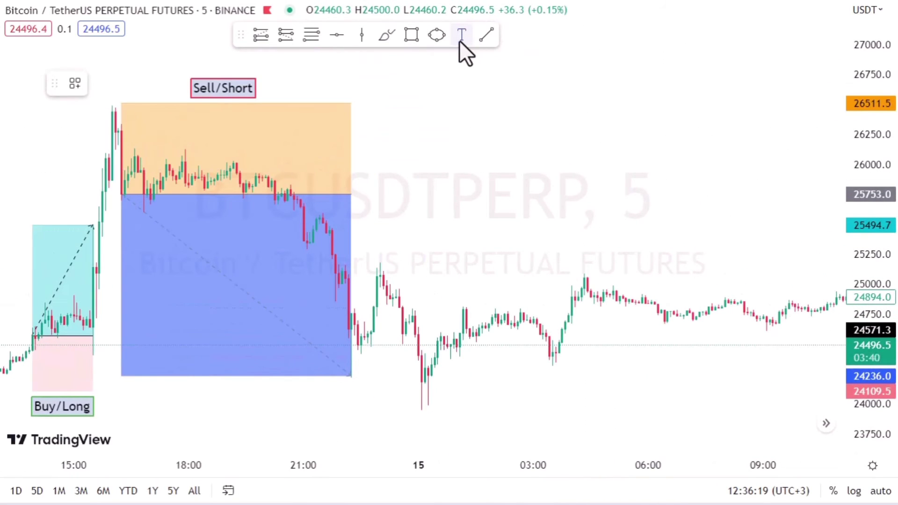
# Add a black-bordered note reading '1000 $ / Loss Threshold: 100 $' above the chart's right side.
pyautogui.click(505, 83)
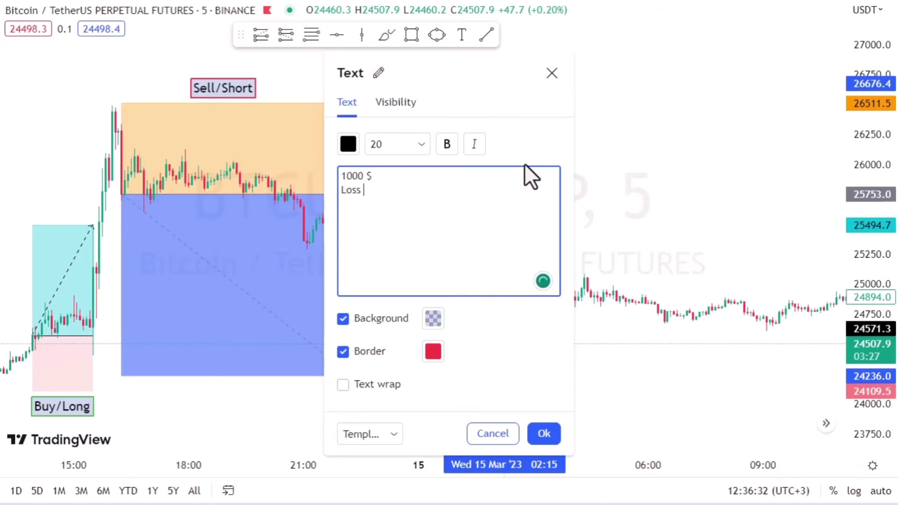
pyautogui.write('r')
pyautogui.write('eshold: 100 $')
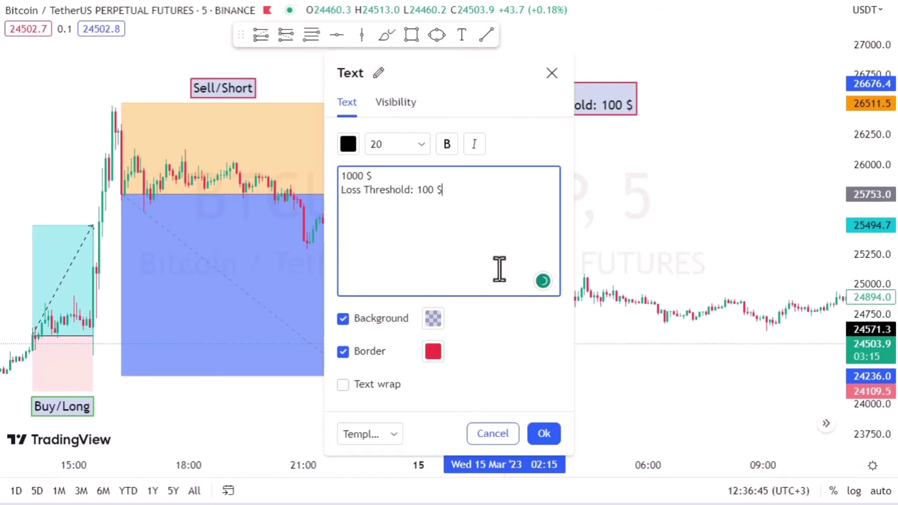
pyautogui.click(433, 352)
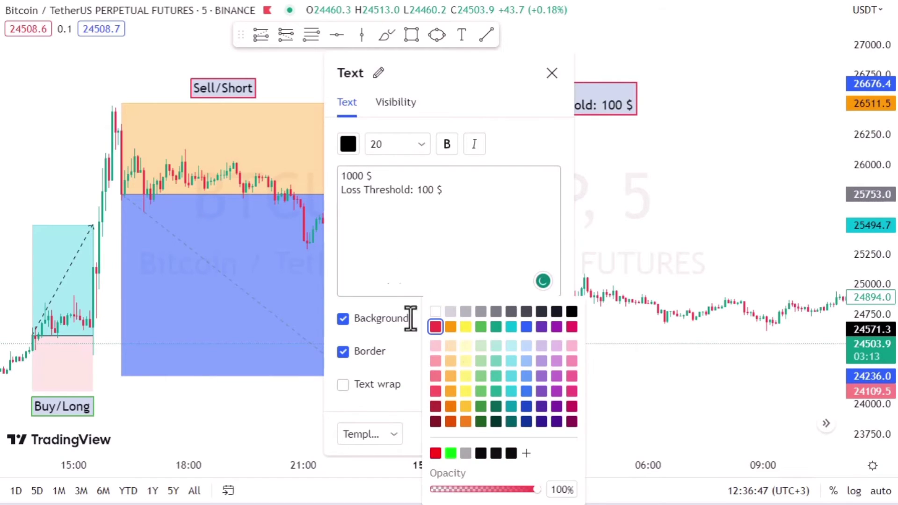
pyautogui.click(570, 310)
pyautogui.click(479, 243)
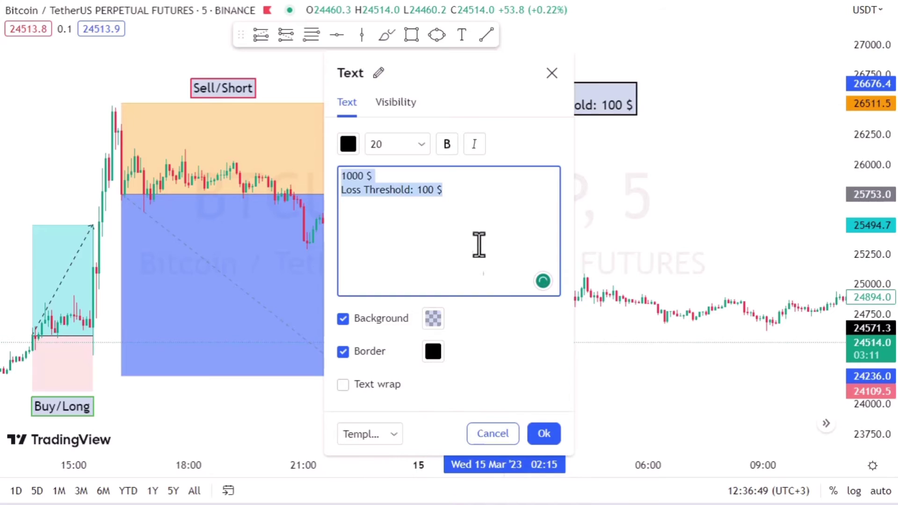
pyautogui.click(543, 433)
pyautogui.moveTo(591, 116); pyautogui.dragTo(598, 140)
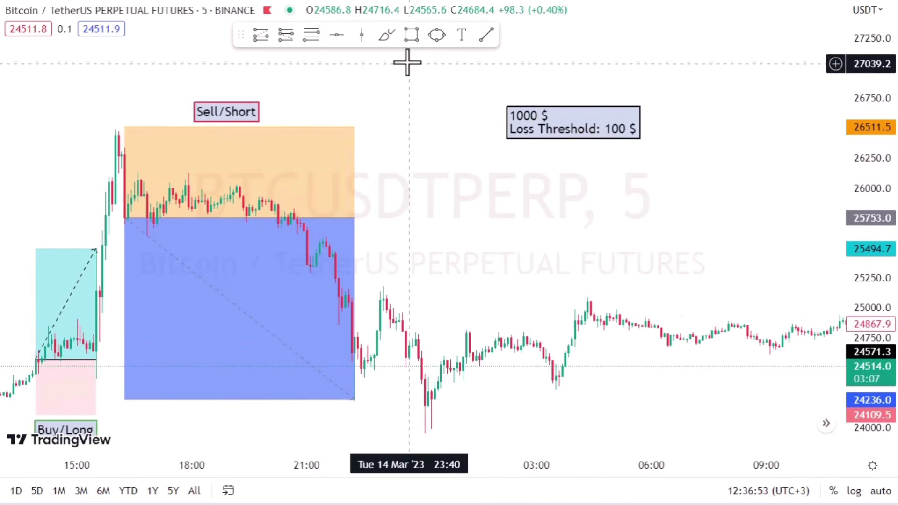
# Draw a freehand left-pointing arrow from the note toward the short position.
pyautogui.click(387, 36)
pyautogui.moveTo(488, 132)
pyautogui.mouseDown()
pyautogui.moveTo(388, 147)
pyautogui.moveTo(409, 129)
pyautogui.mouseUp()
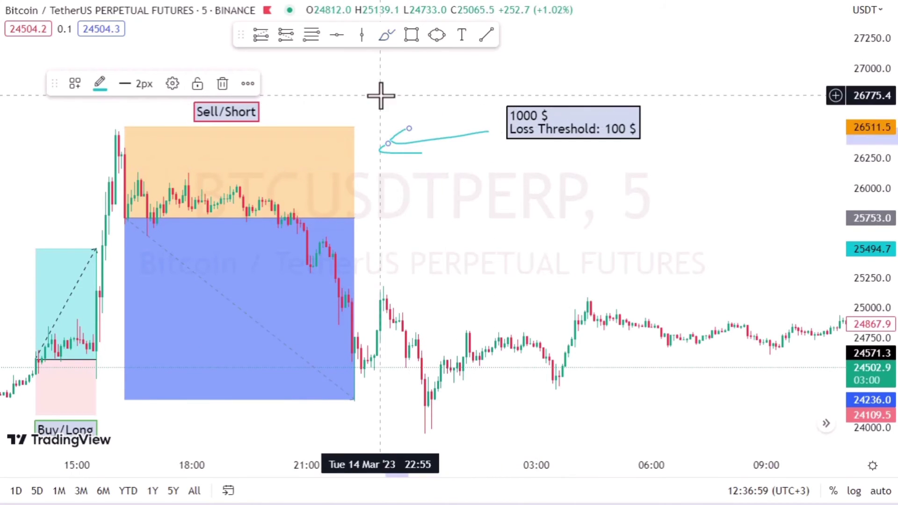
pyautogui.moveTo(378, 96); pyautogui.dragTo(542, 104)
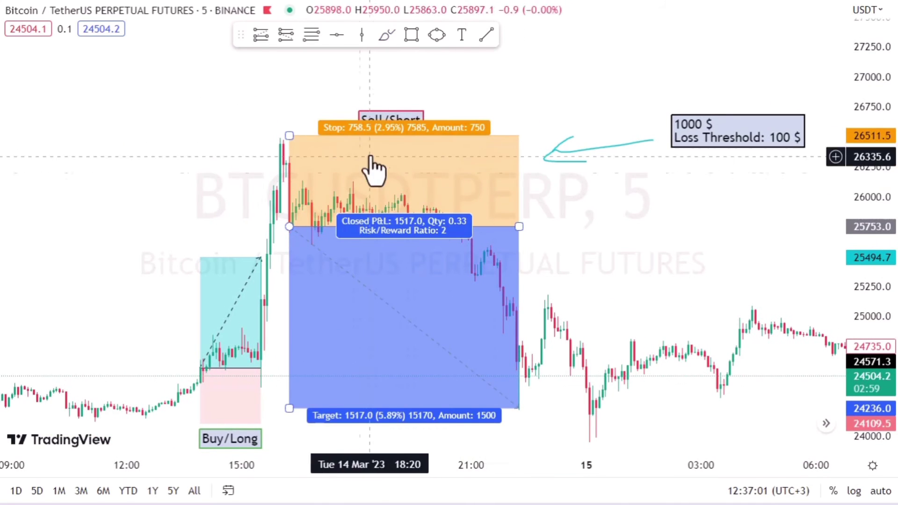
pyautogui.moveTo(575, 233); pyautogui.dragTo(409, 170)
pyautogui.moveTo(566, 210); pyautogui.dragTo(673, 210)
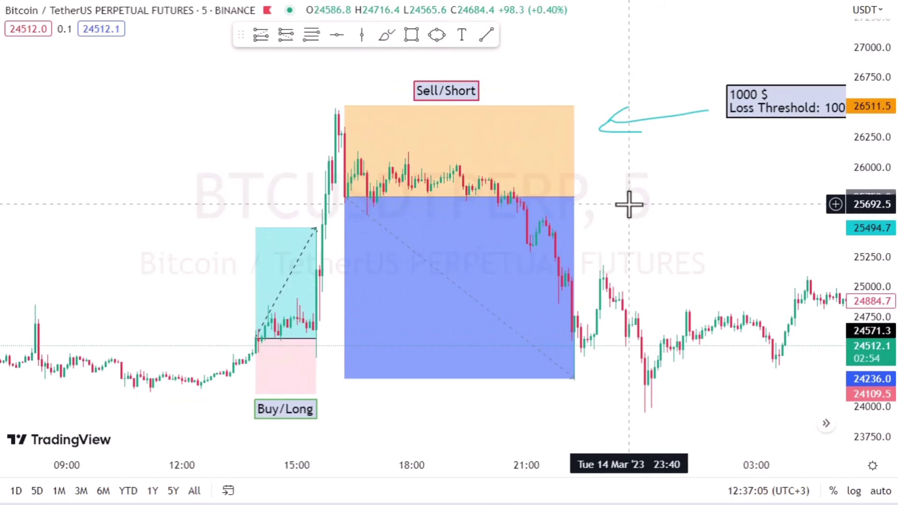
pyautogui.moveTo(632, 211); pyautogui.dragTo(457, 191)
pyautogui.moveTo(311, 185); pyautogui.dragTo(625, 209)
# Delete the Sell/Short position and its label.
pyautogui.click(401, 207)
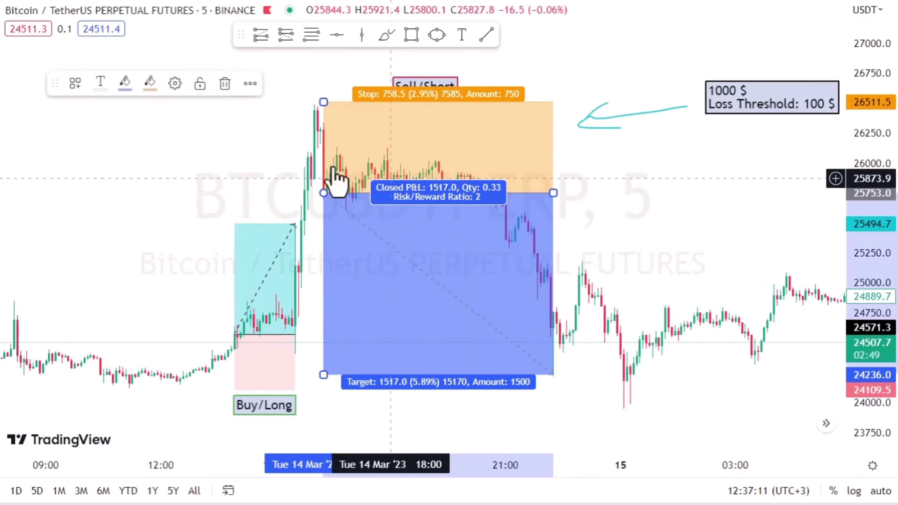
pyautogui.click(224, 83)
pyautogui.click(406, 88)
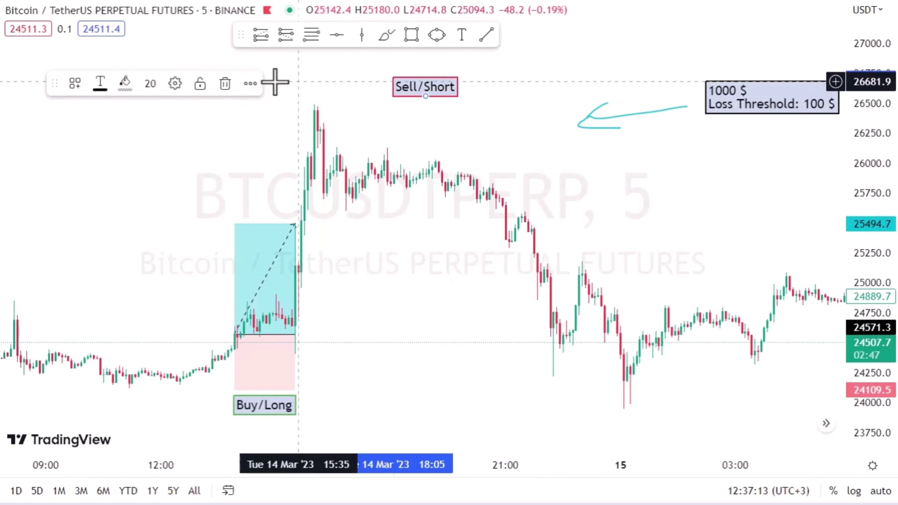
pyautogui.click(225, 83)
# Move the long position up to the price peak, entry near 26270.
pyautogui.click(257, 344)
pyautogui.moveTo(264, 346); pyautogui.dragTo(340, 126)
pyautogui.click(433, 134)
# Move the '1000 $' note box onto the arrow's tail.
pyautogui.moveTo(434, 135); pyautogui.dragTo(629, 208)
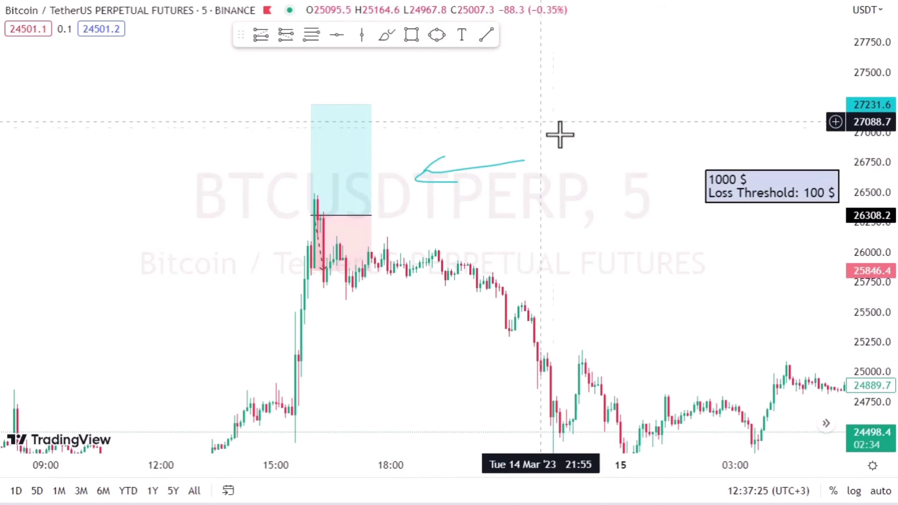
pyautogui.moveTo(734, 184); pyautogui.dragTo(541, 125)
pyautogui.moveTo(598, 156); pyautogui.dragTo(605, 154)
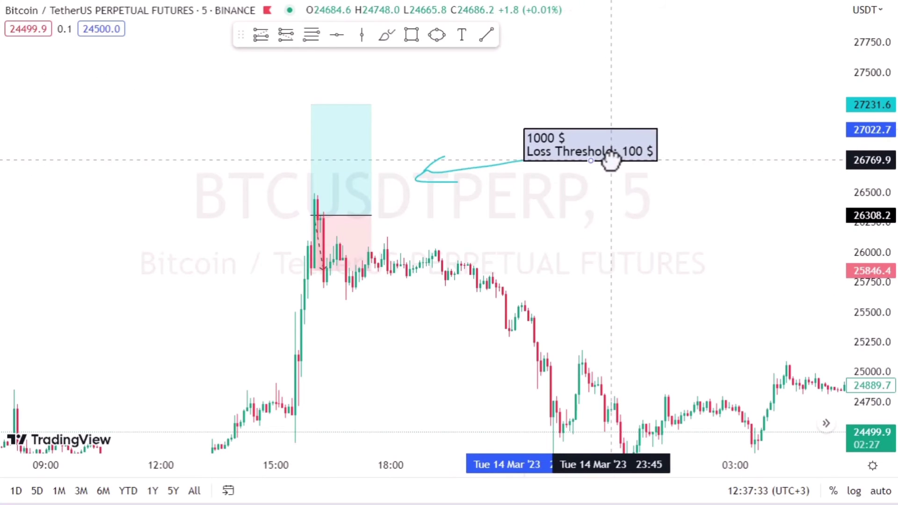
pyautogui.moveTo(596, 261); pyautogui.dragTo(681, 283)
# Draw a solid horizontal line at 25846.5, the long position's stop level.
pyautogui.scroll(2, 329, 239)
pyautogui.click(328, 238)
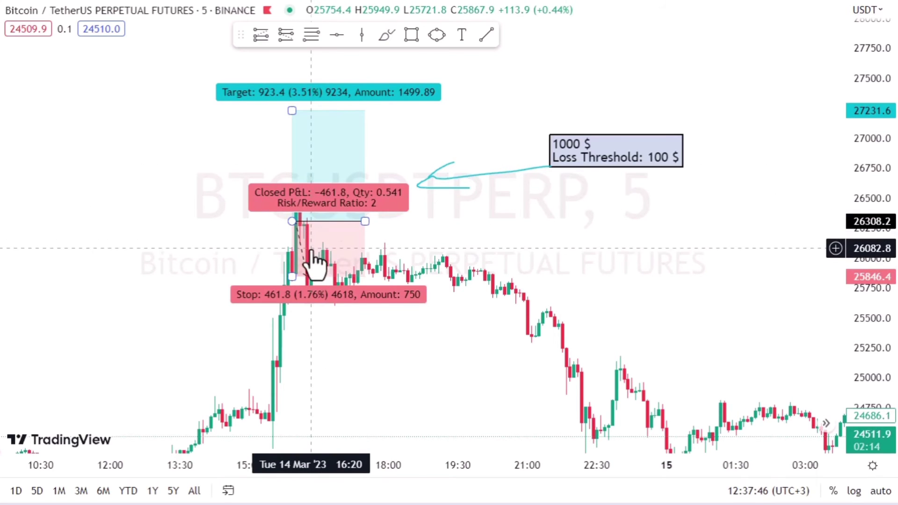
pyautogui.click(337, 36)
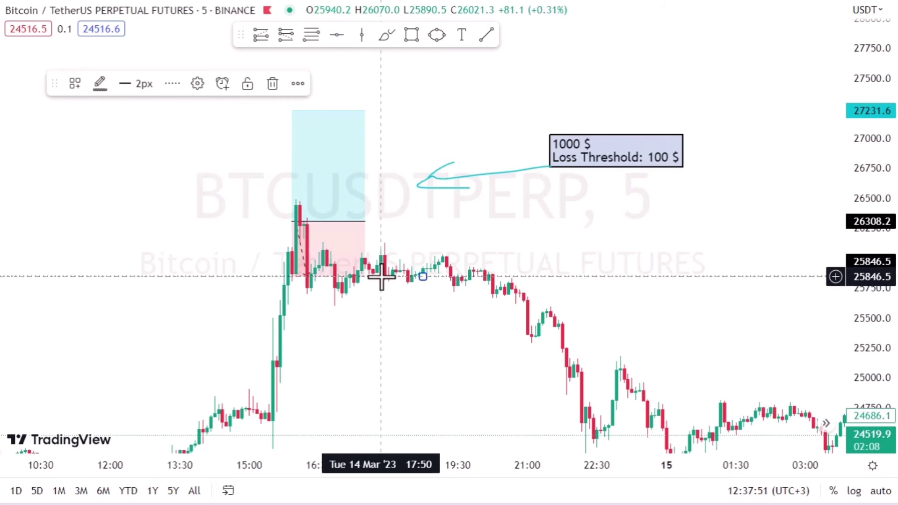
pyautogui.click(172, 84)
pyautogui.click(177, 112)
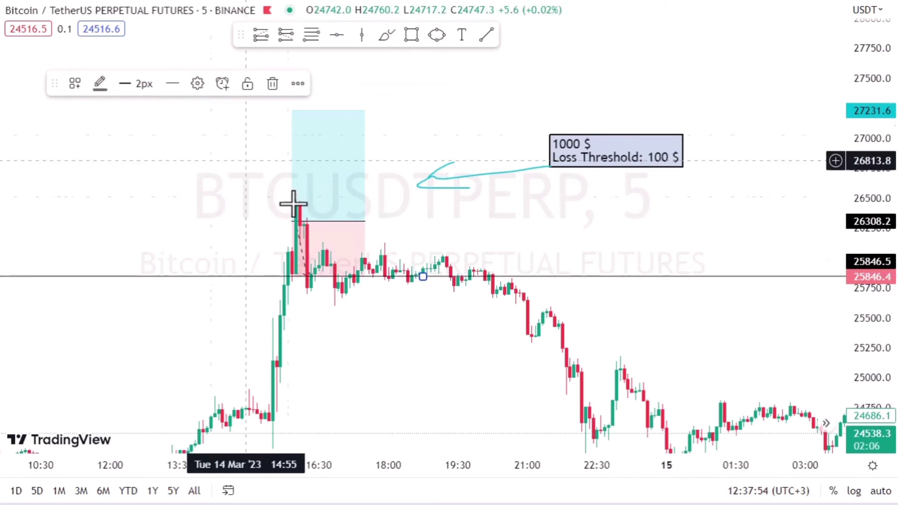
pyautogui.click(569, 300)
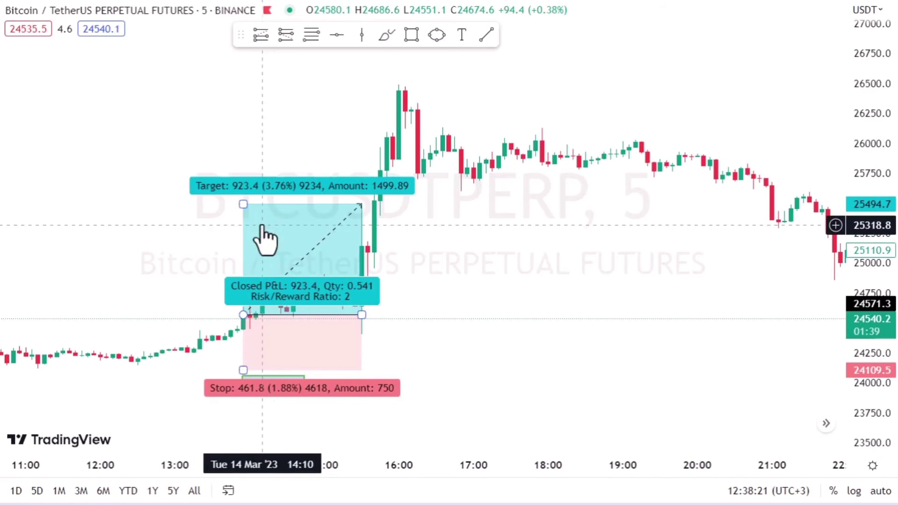
# Add a second solid horizontal line at 25489.2 along the top of the target zone.
pyautogui.click(336, 34)
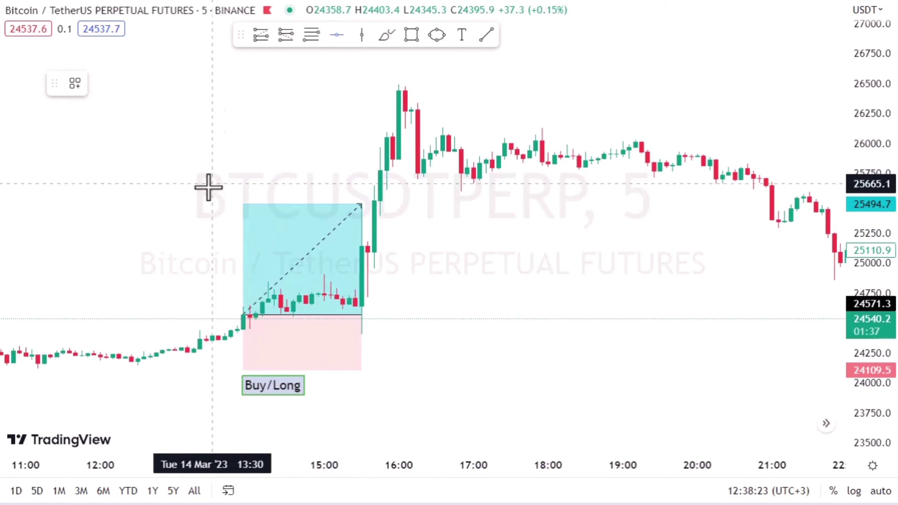
pyautogui.click(205, 205)
pyautogui.click(173, 85)
pyautogui.click(176, 111)
pyautogui.click(427, 253)
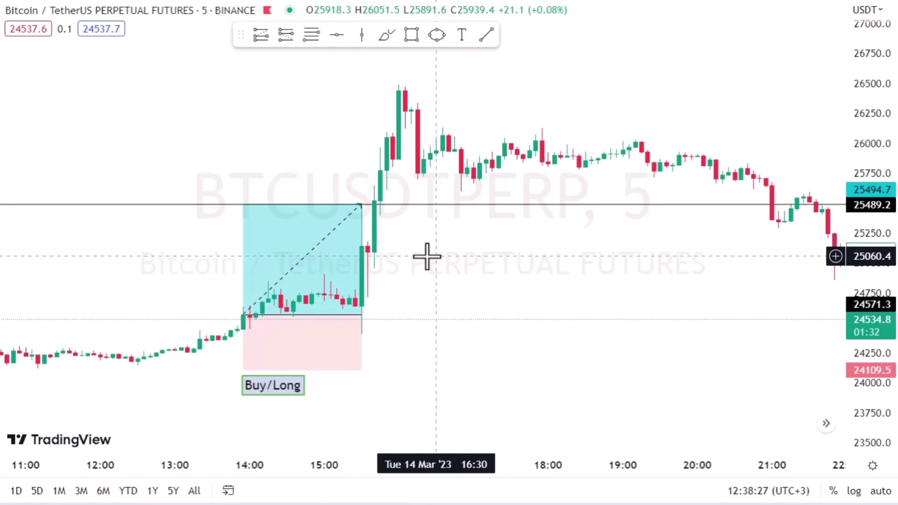